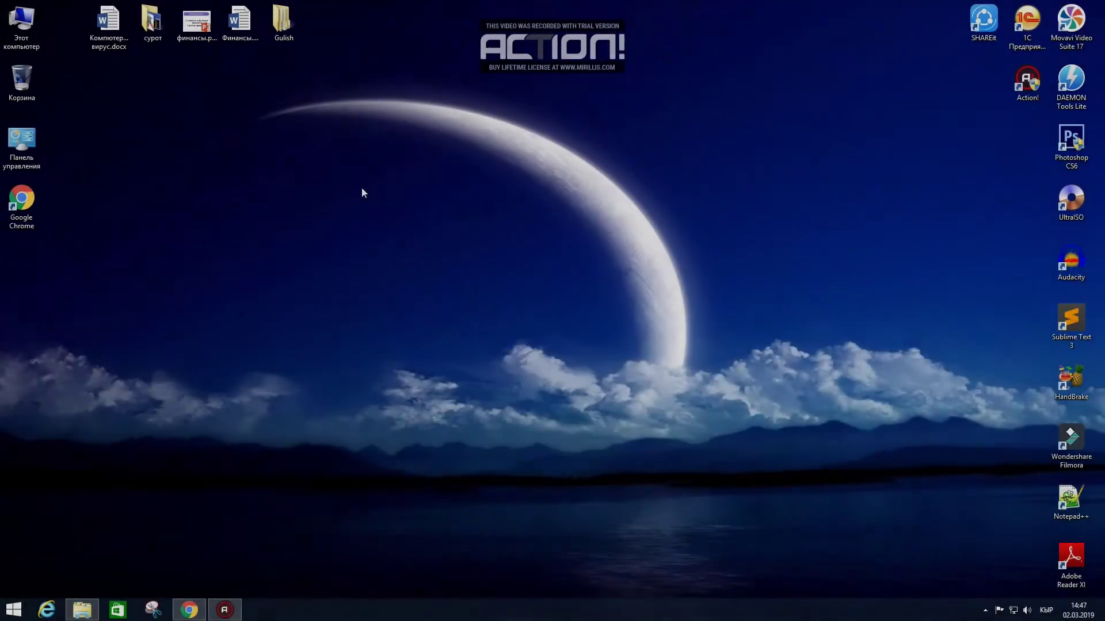
- Open the Драйверы folder, located in the personal folder under Private on drive D
double_click(22, 23)
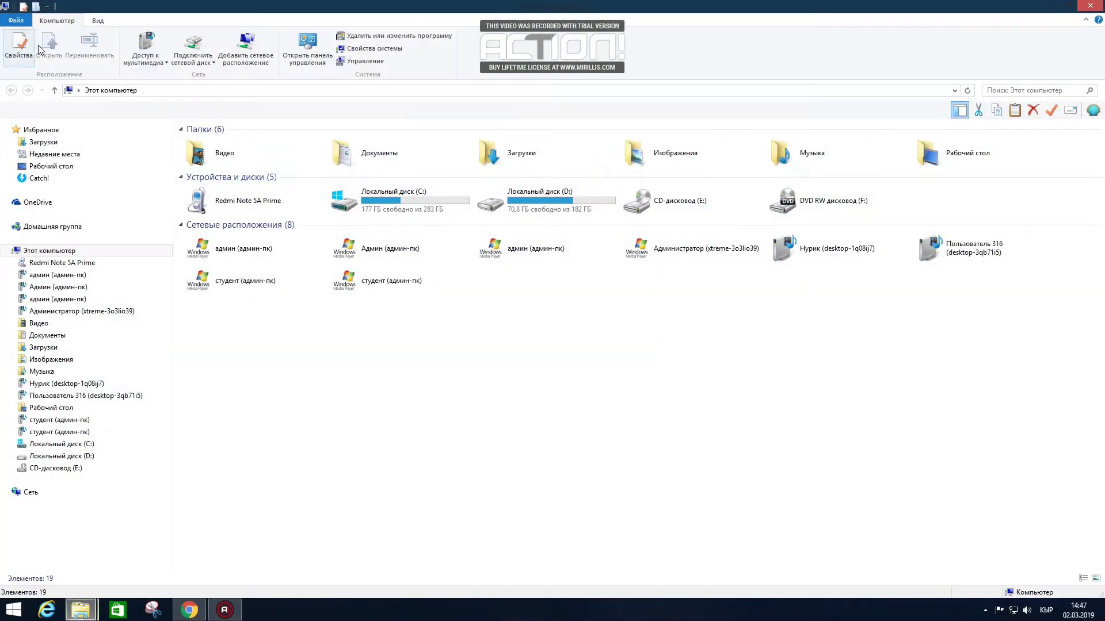
double_click(508, 208)
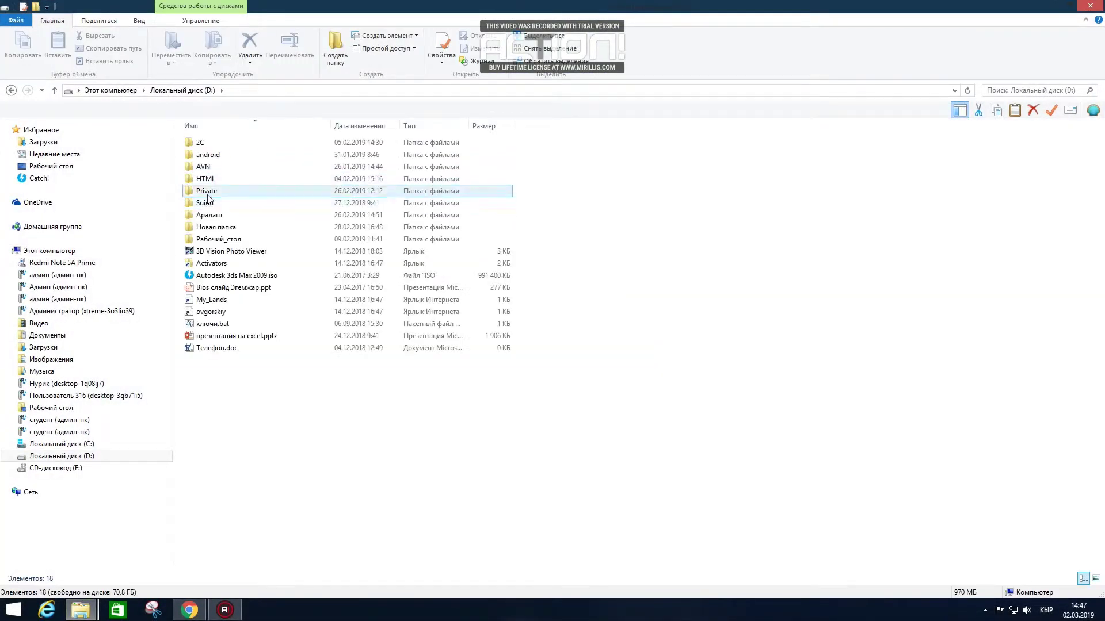
double_click(210, 193)
double_click(205, 179)
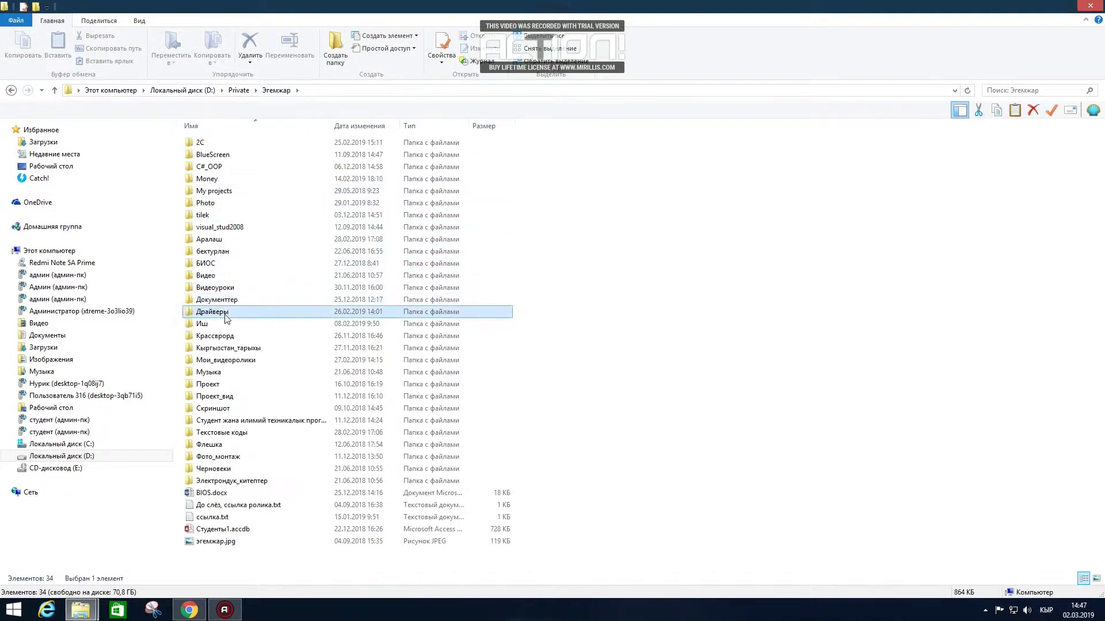
double_click(229, 313)
scroll(236, 311, down, 2)
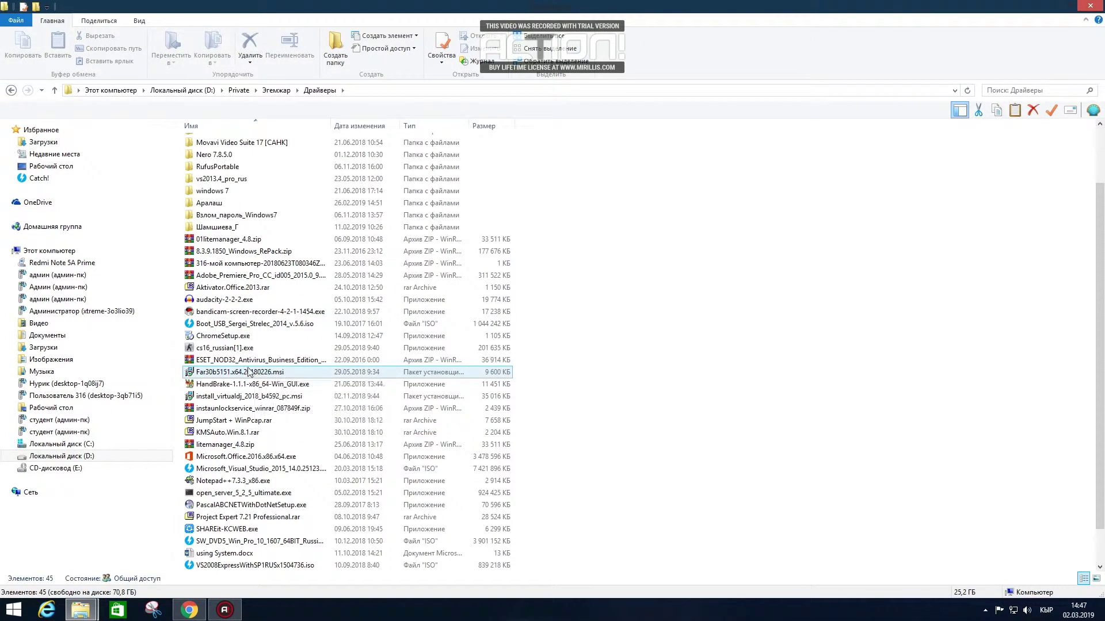
- Run bandicam-screen-recorder-4-2-1-1454.exe and allow it to make changes to the computer
click(240, 312)
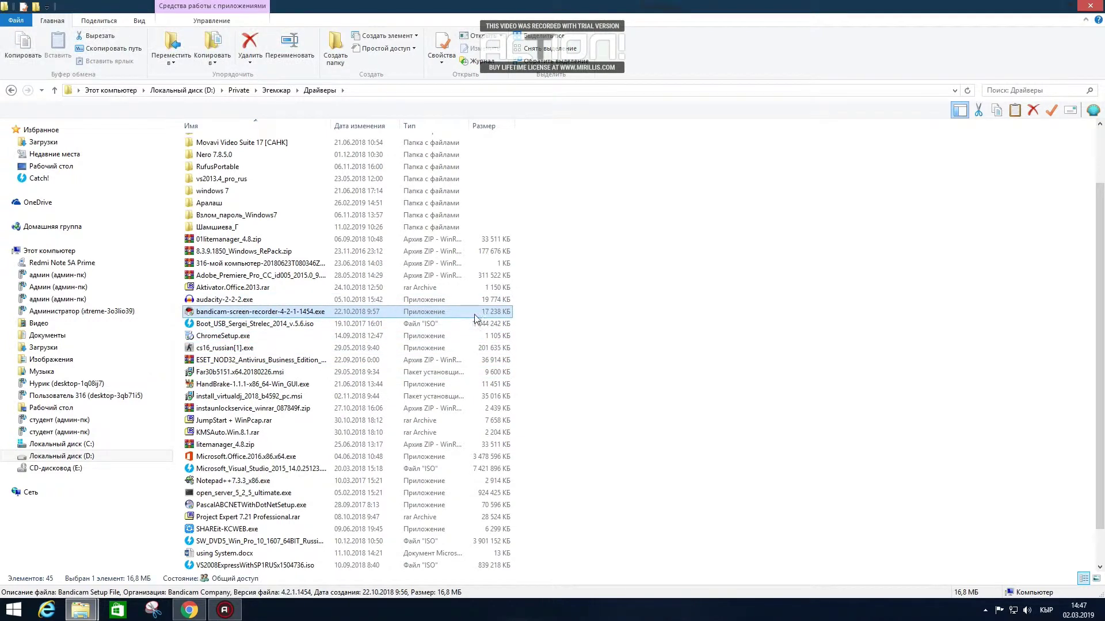
double_click(314, 311)
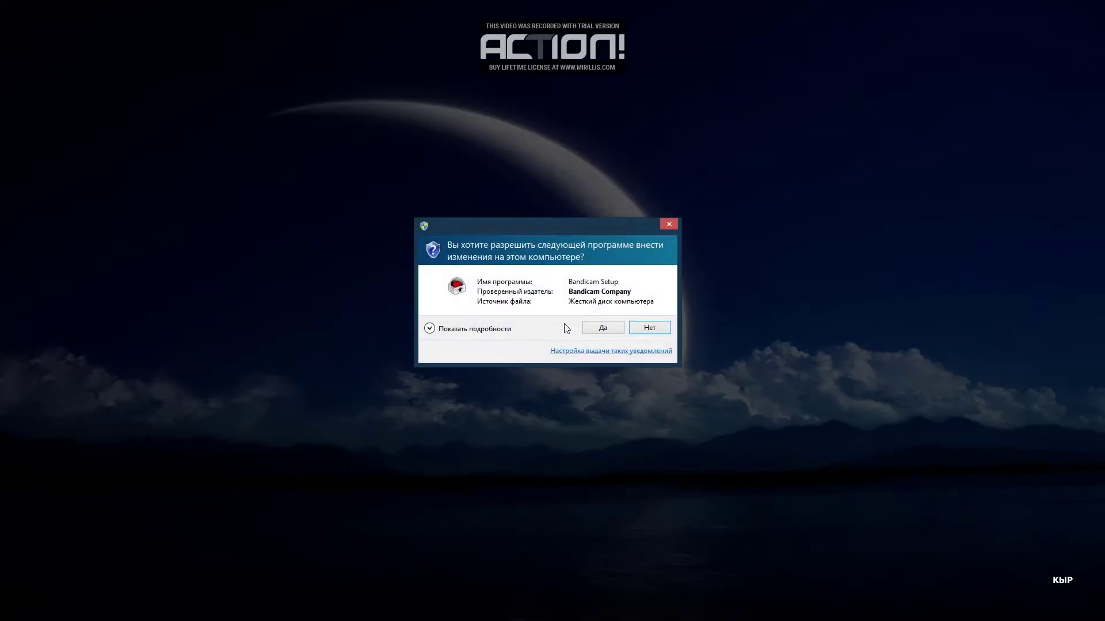
click(602, 329)
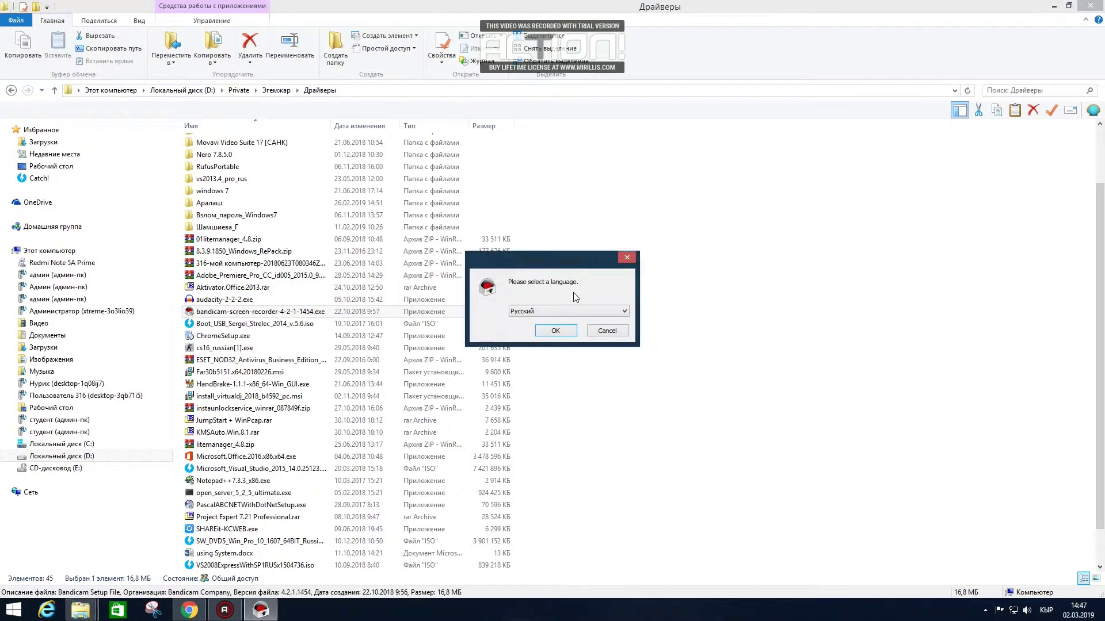
- Choose Русский as the setup language for the Bandicam installer
click(624, 312)
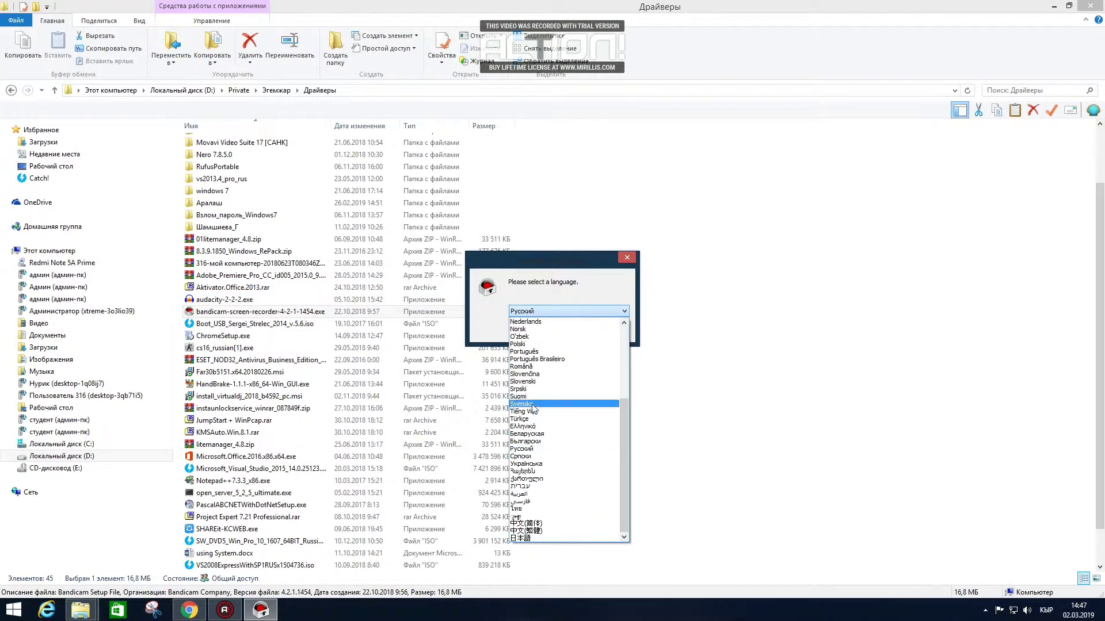
click(538, 449)
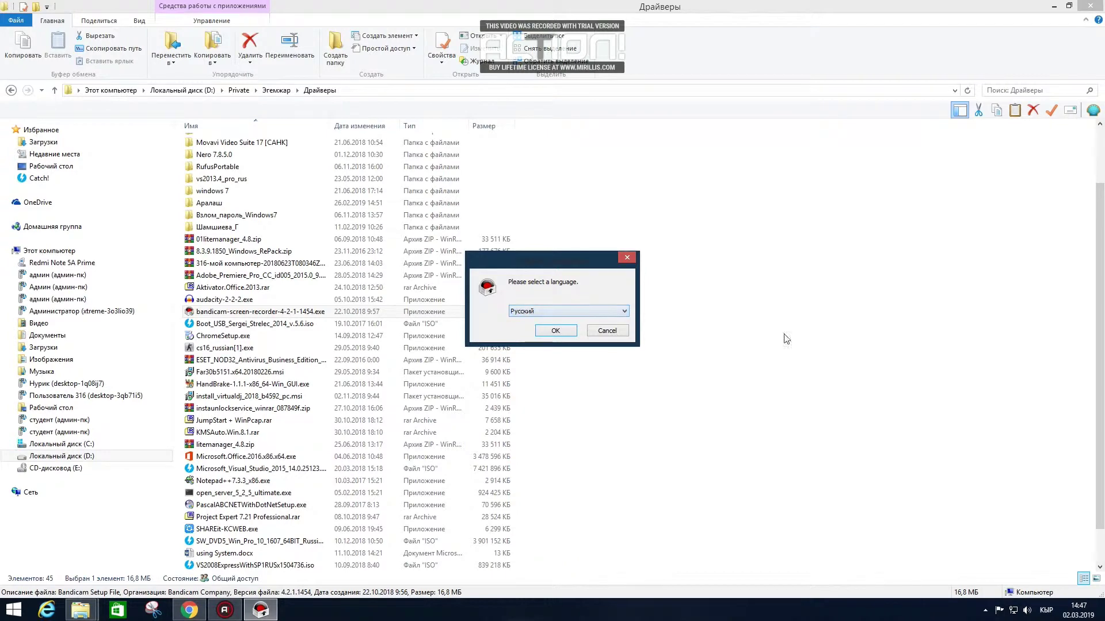
click(558, 336)
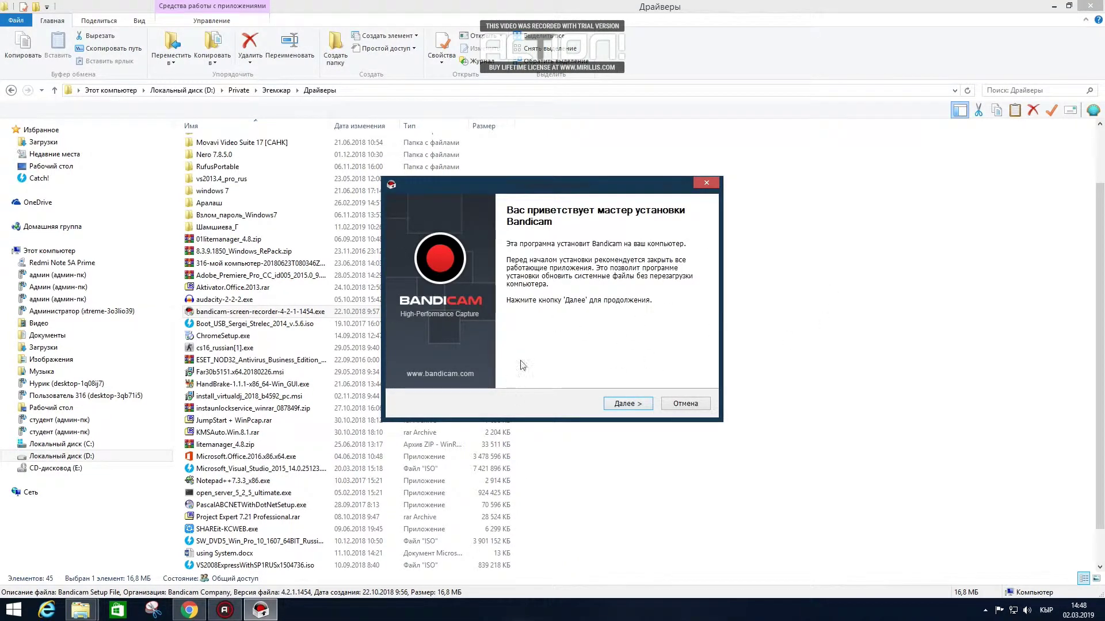
- Start the installation wizard, read through the license agreement to its end and accept it
click(626, 404)
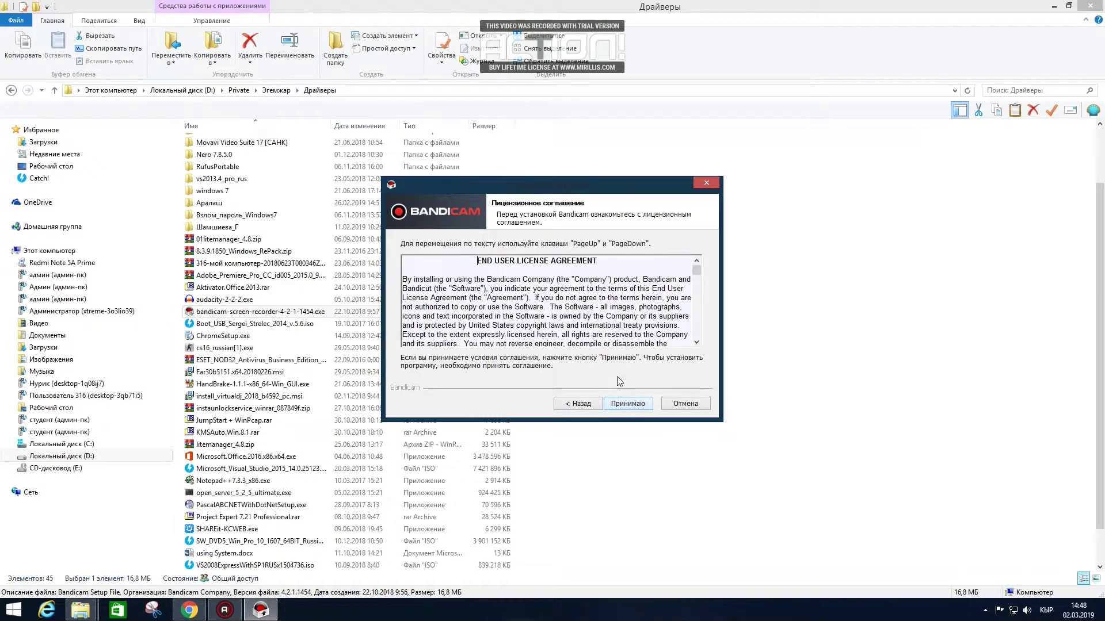
drag(696, 270, 697, 338)
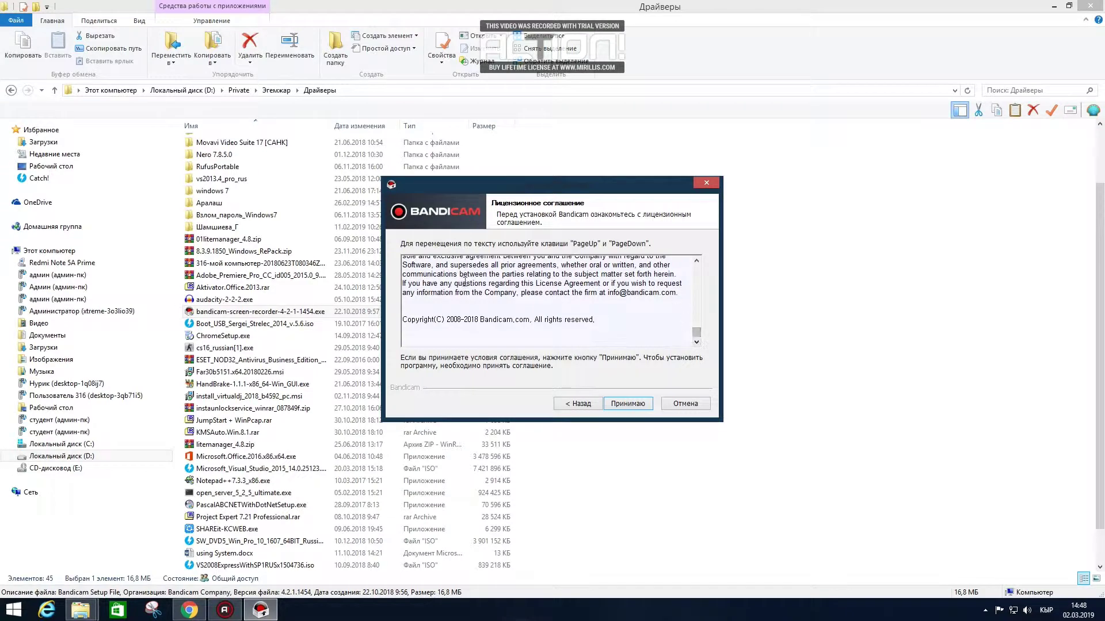
click(626, 405)
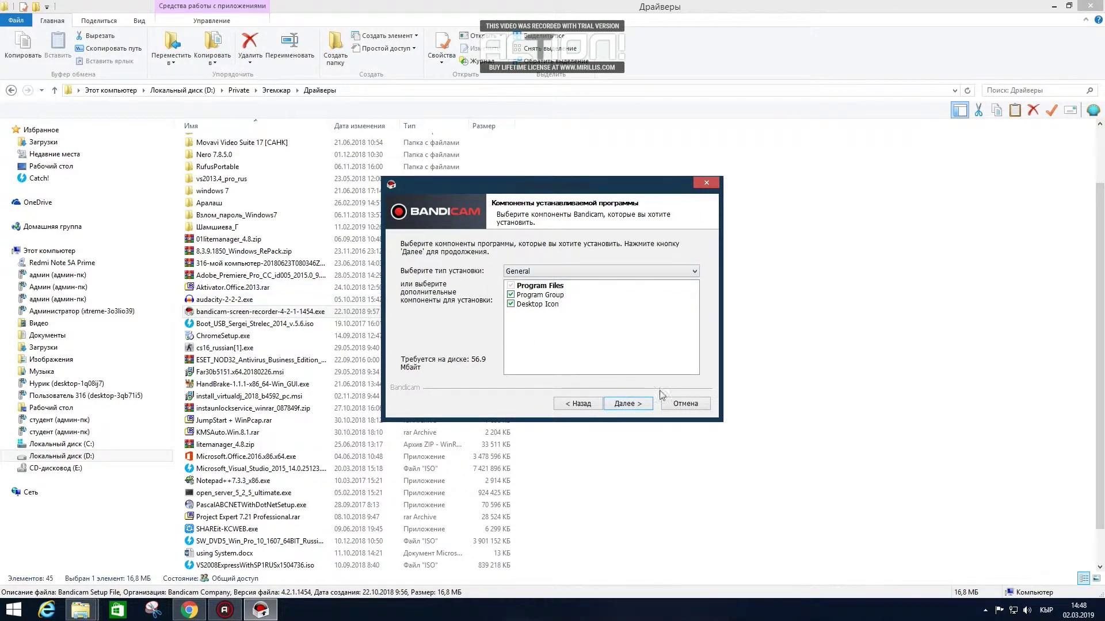
click(512, 305)
click(511, 296)
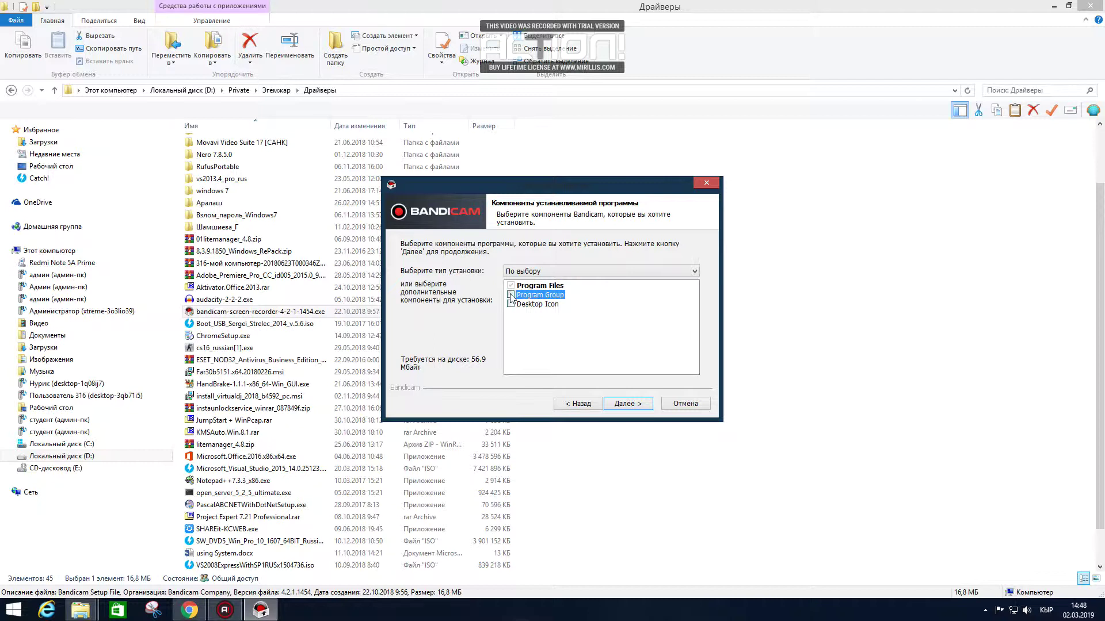
click(510, 305)
click(511, 296)
- Install Bandicam into C:\Program Files (x86)\Bandicam and finish the wizard with Запустить Bandicam unchecked
click(635, 403)
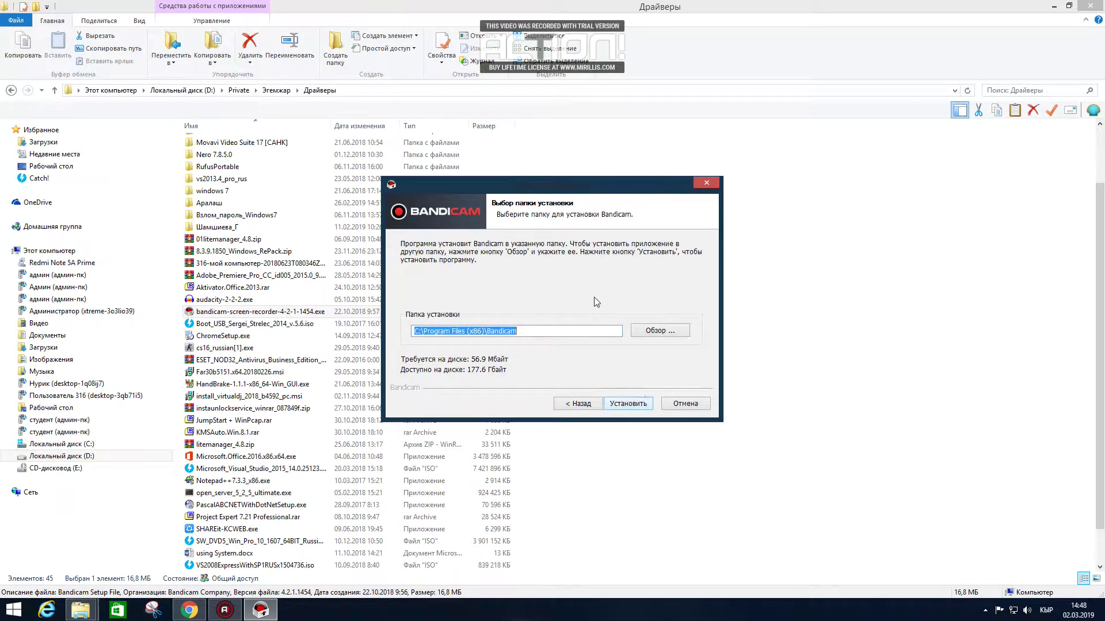
click(632, 404)
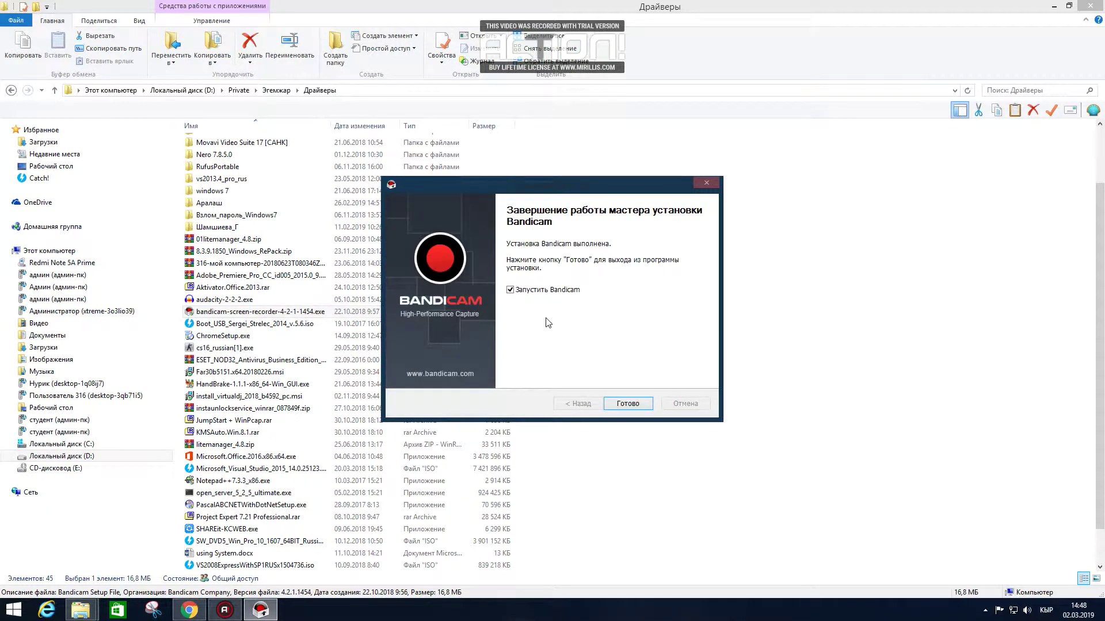
click(511, 290)
click(629, 404)
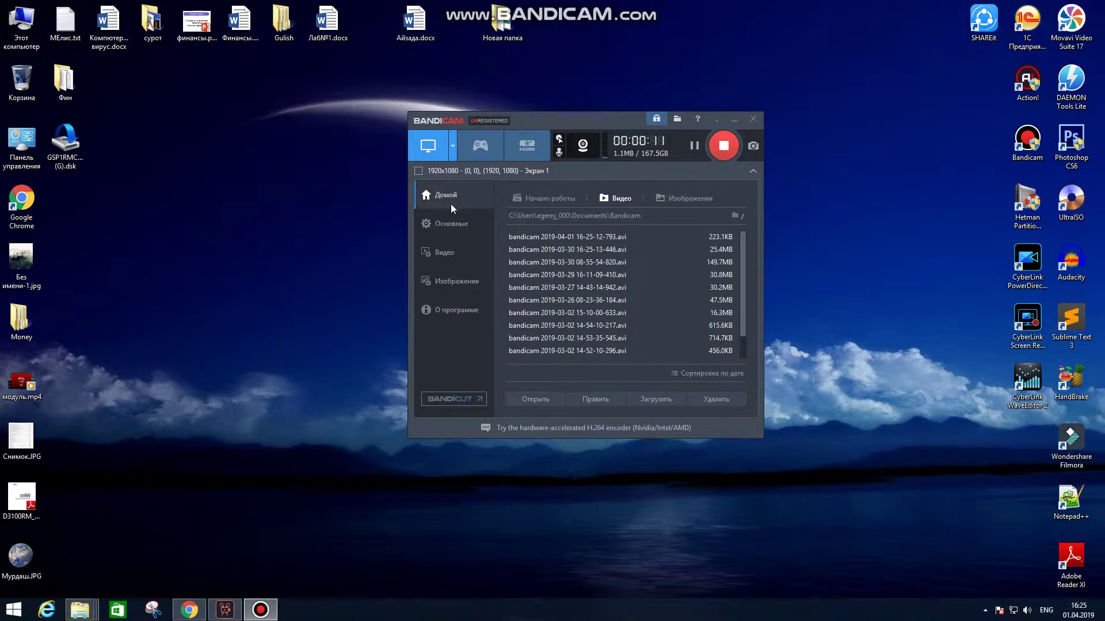
- In Bandicam, look through the Основные, Видео, Изображения and О программе sections and return to Домой
click(451, 224)
click(456, 253)
click(456, 281)
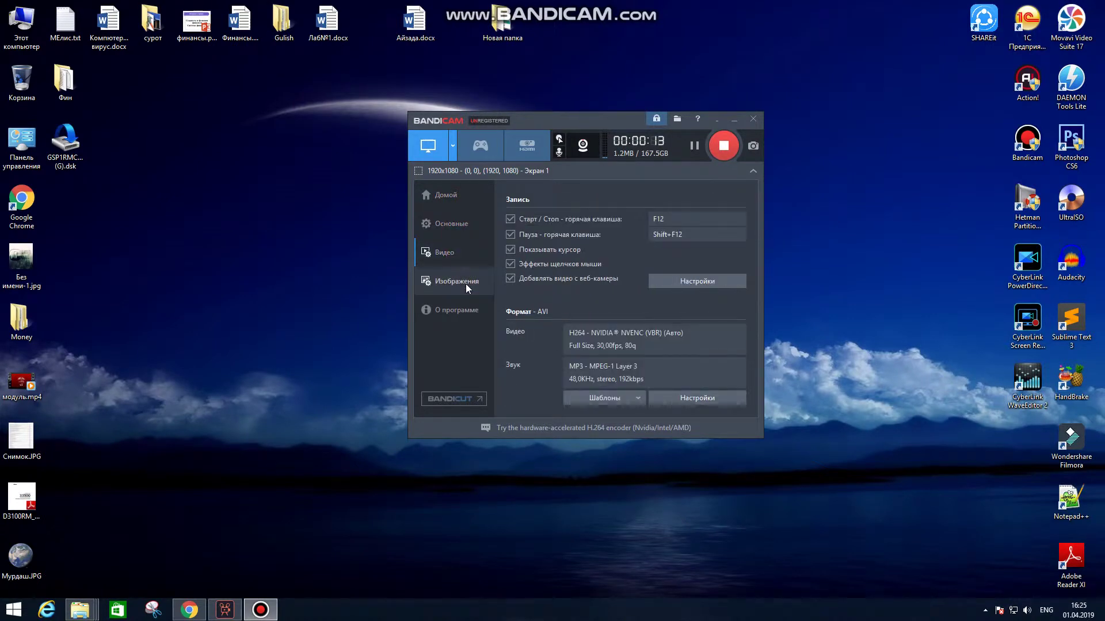
click(461, 311)
click(454, 196)
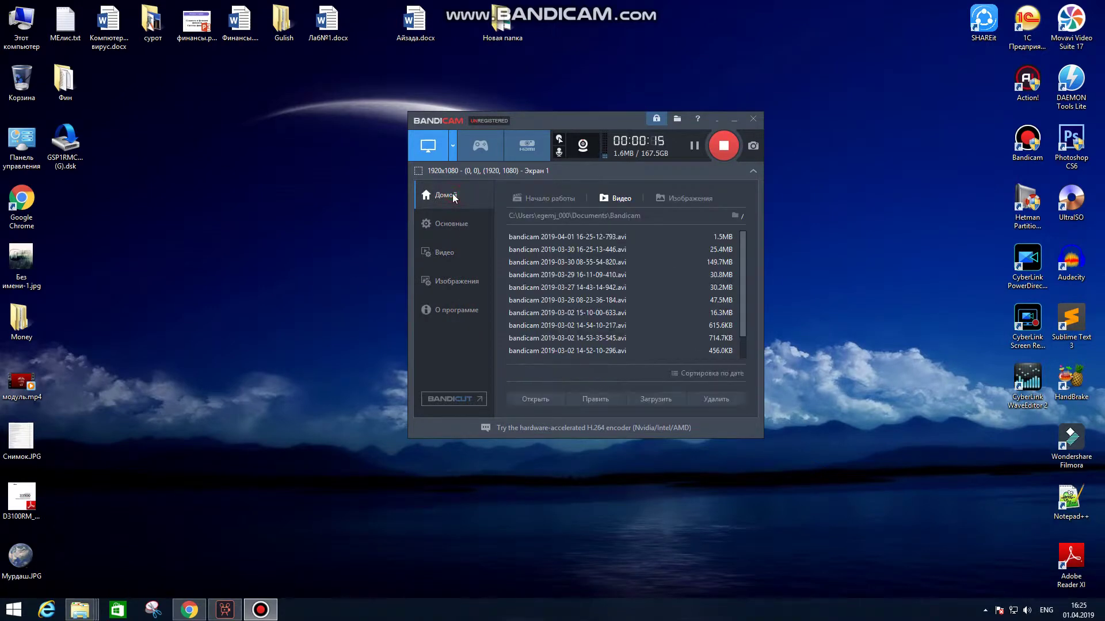
- Examine the details of several recorded AVI files in the home section's video list
click(567, 237)
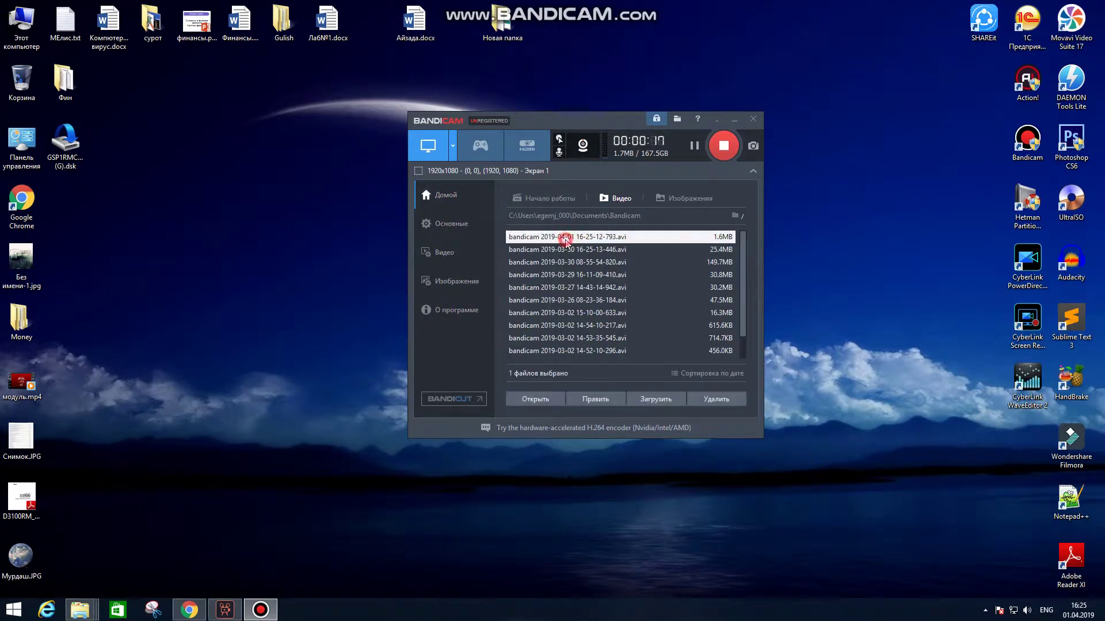
click(567, 251)
click(569, 263)
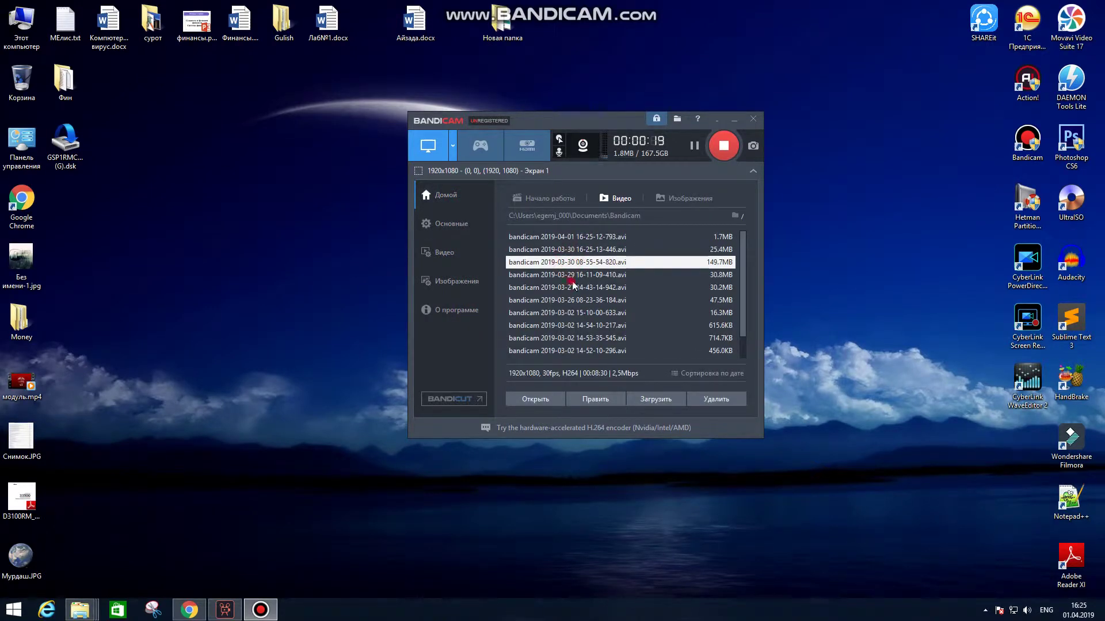
click(573, 276)
click(573, 300)
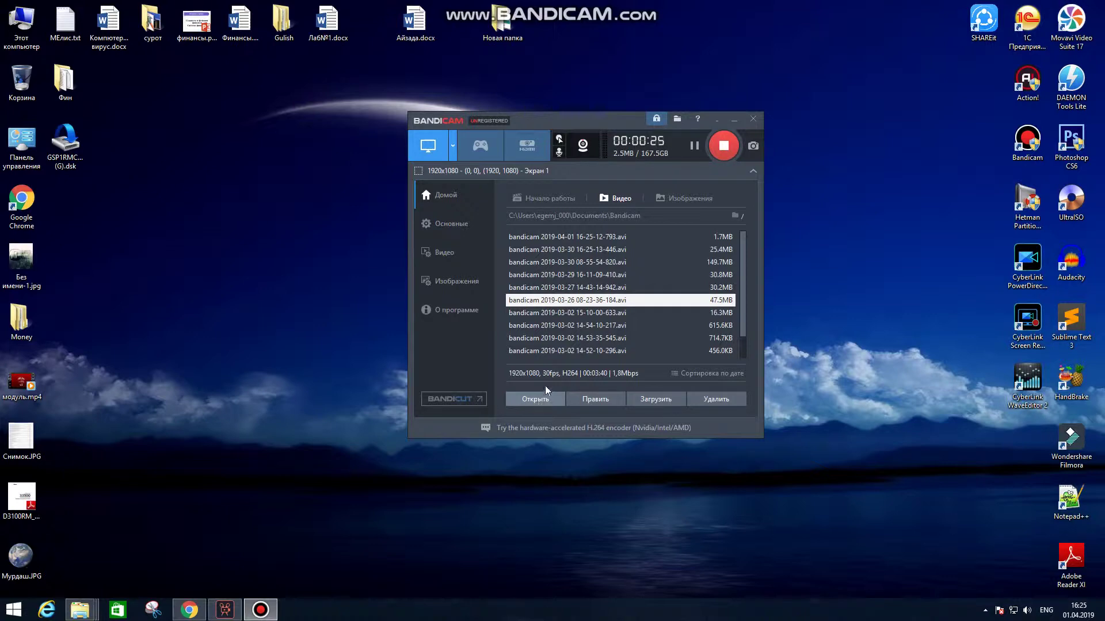
- View the recordings output folder from the Основные settings and close its window
click(475, 228)
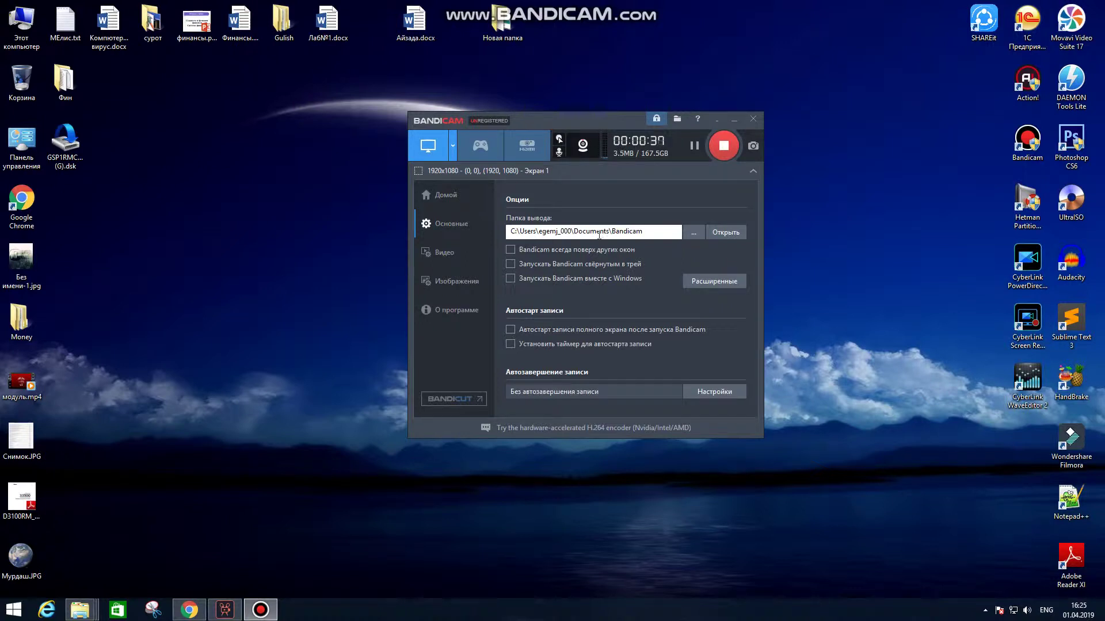
click(723, 236)
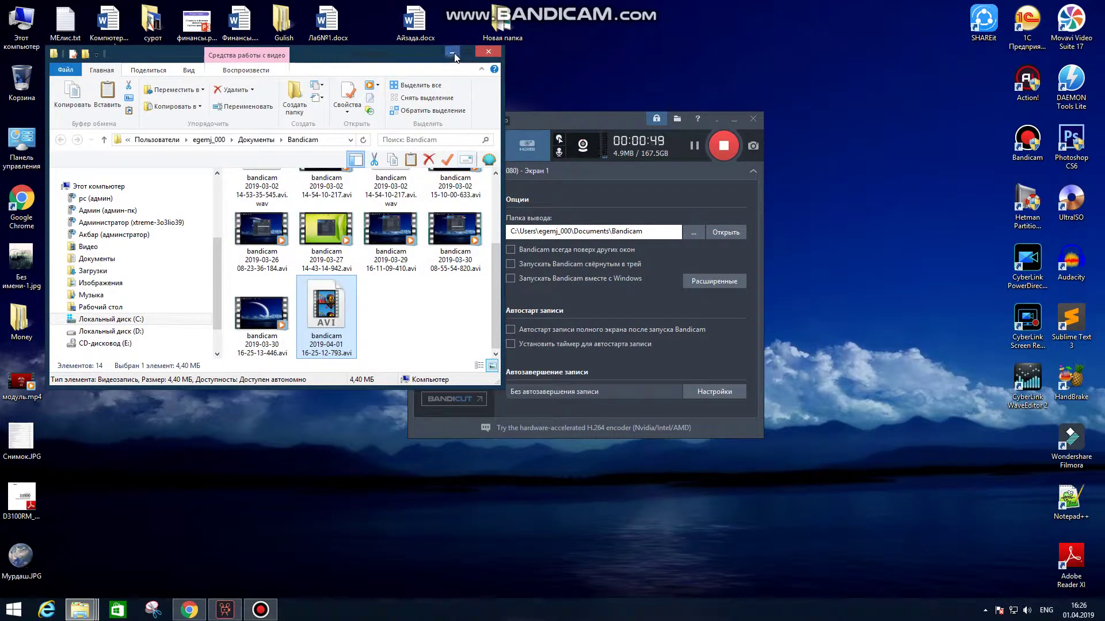
click(488, 51)
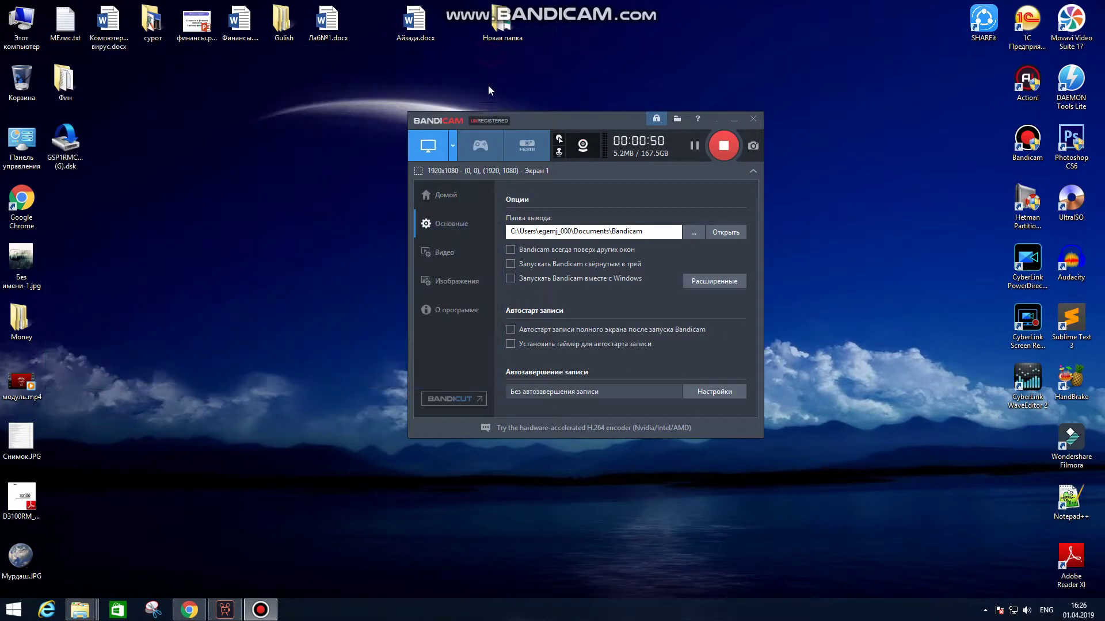
- Switch the Старт / Стоп and Пауза hotkey options in the video settings off and back on
click(445, 257)
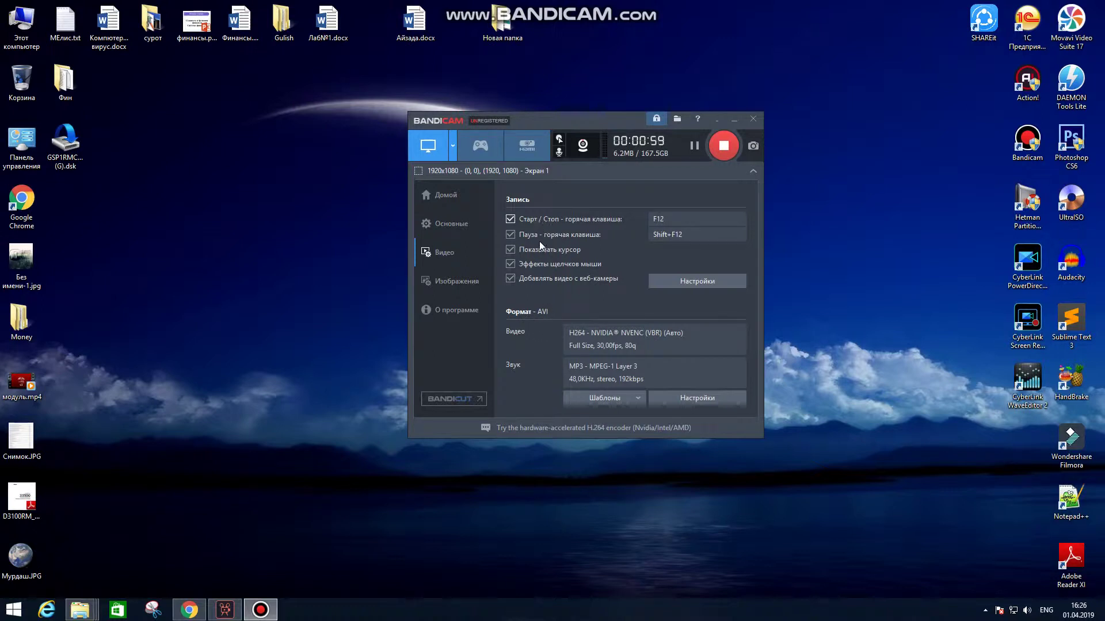
click(510, 220)
click(510, 220)
click(510, 235)
click(511, 235)
- Examine the image capture settings and the О программе section, and return to the video settings
click(454, 289)
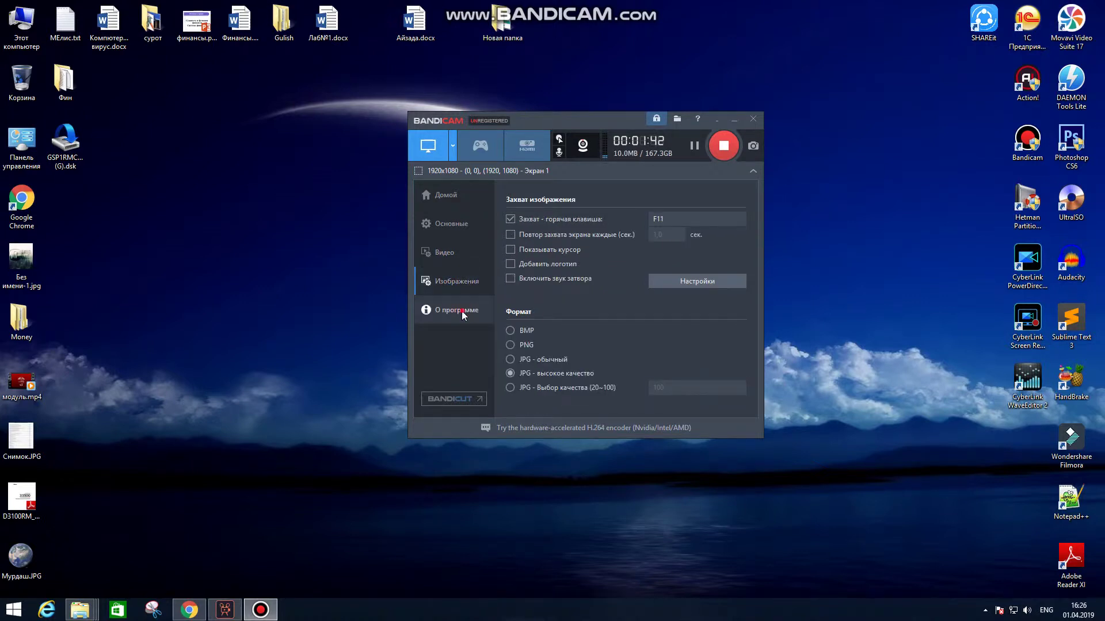
click(462, 310)
click(464, 288)
click(442, 253)
click(461, 281)
click(462, 305)
click(467, 291)
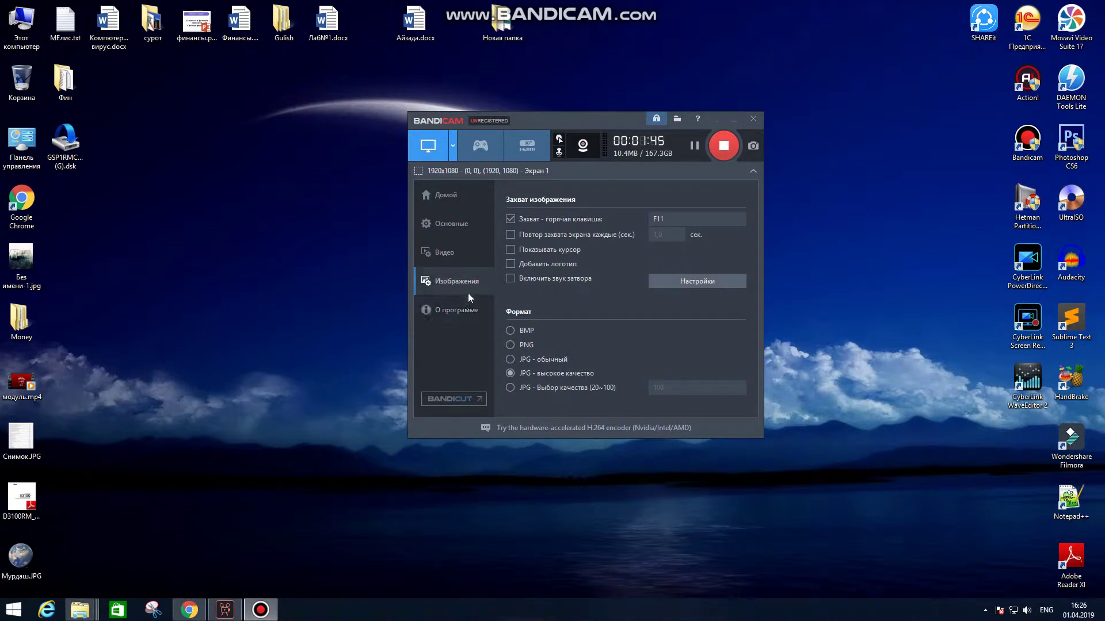
click(457, 255)
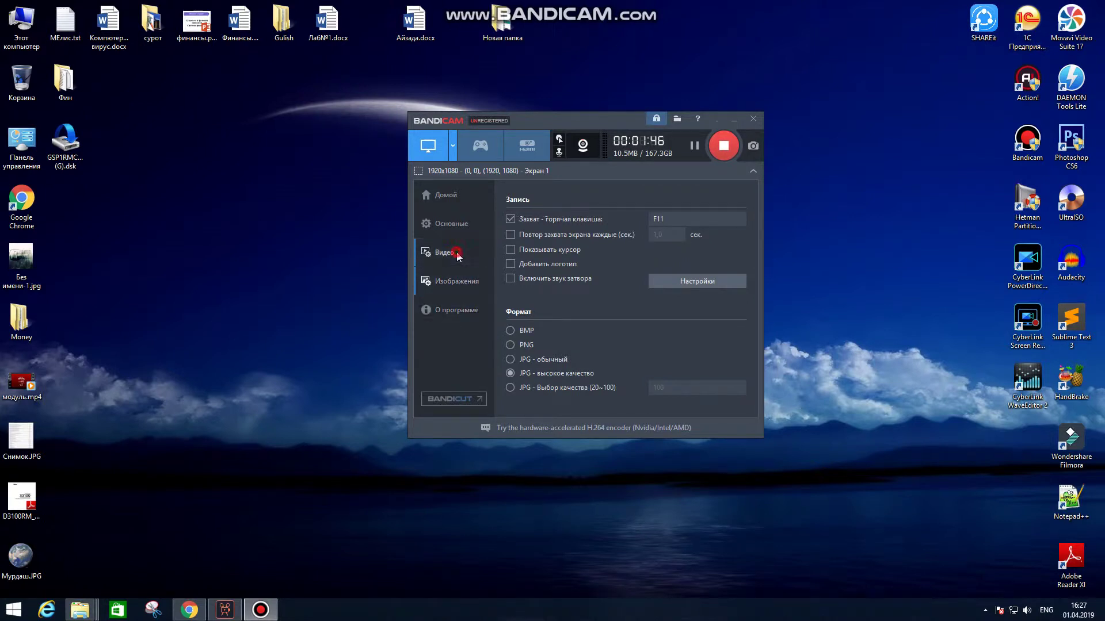
- View the available screen recording area modes, including the display choice for Полный экран
click(452, 147)
mouse_move(476, 246)
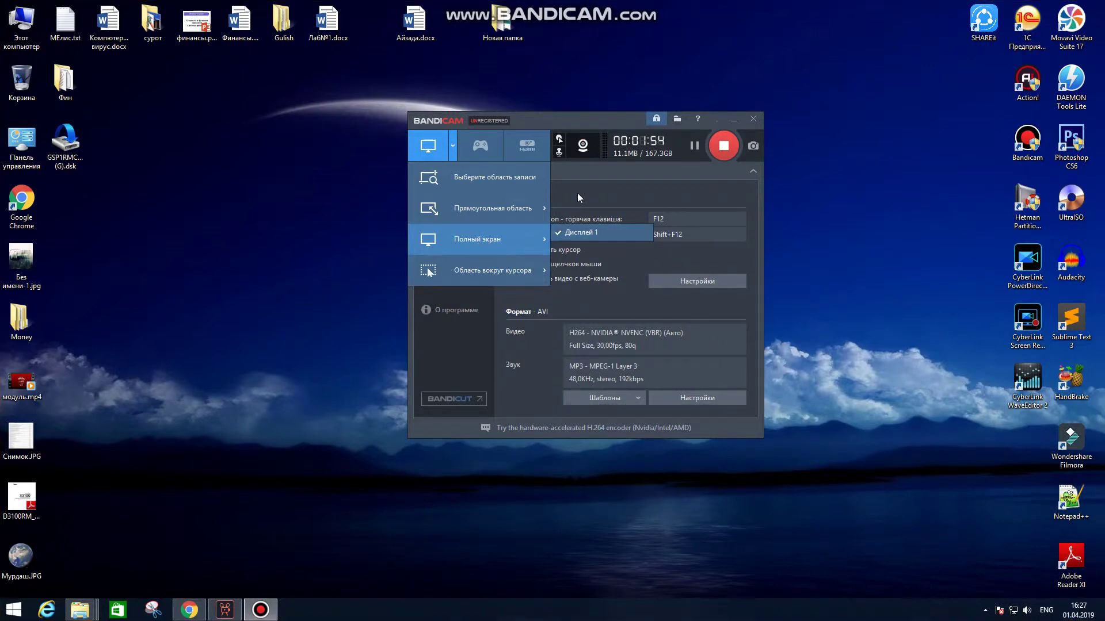
click(569, 176)
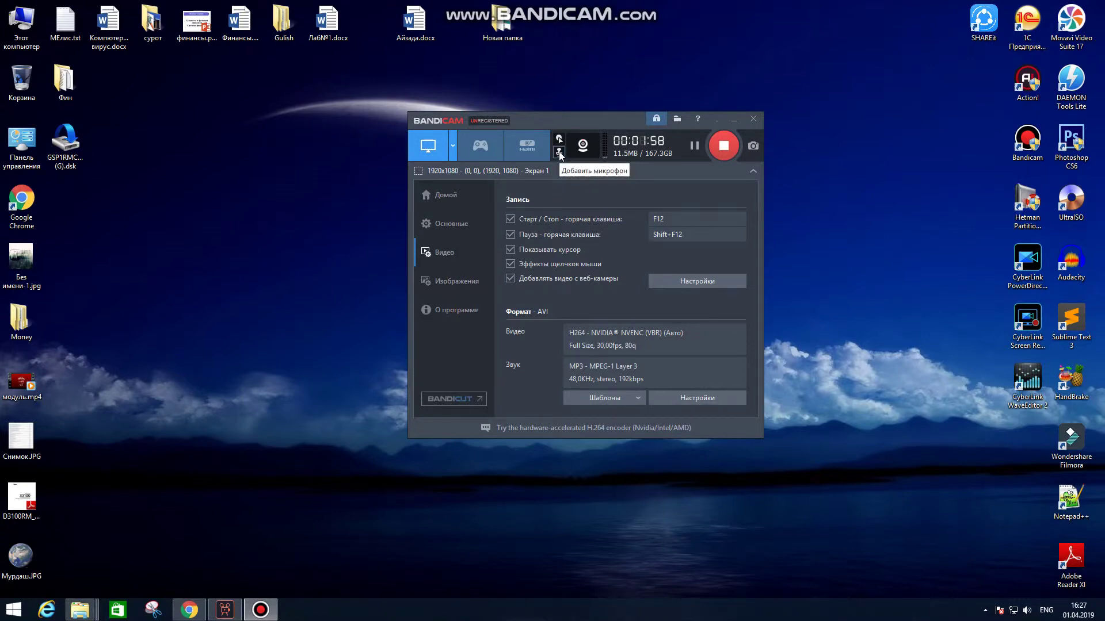
- Choose Микрофон (Realtek High Definition Audio) as the primary sound recording device and confirm the sound settings
click(559, 152)
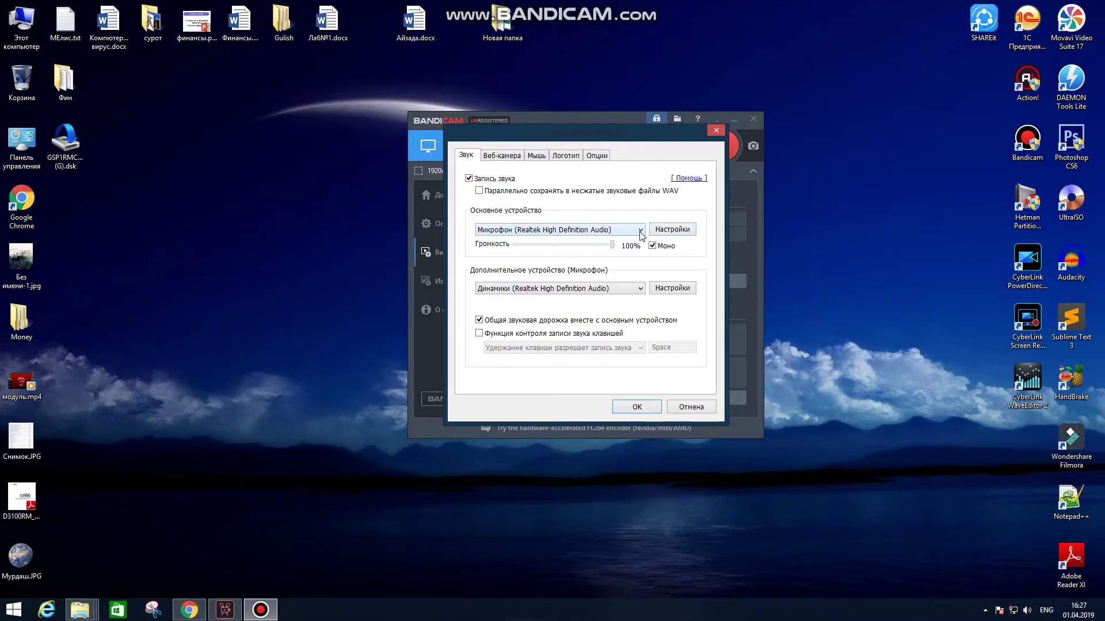
click(640, 230)
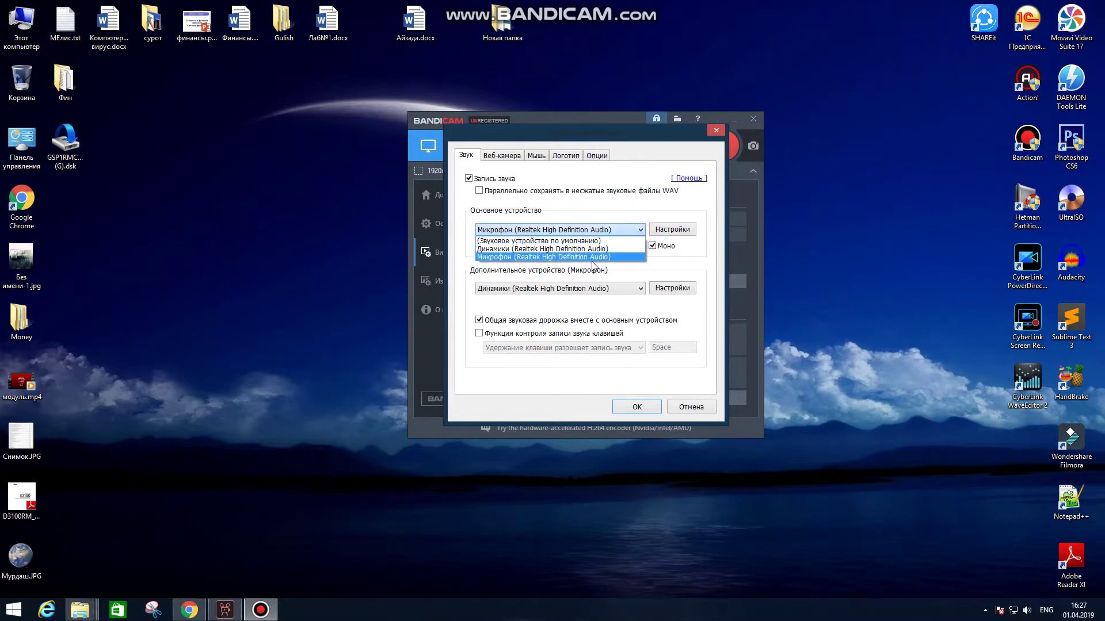
click(637, 407)
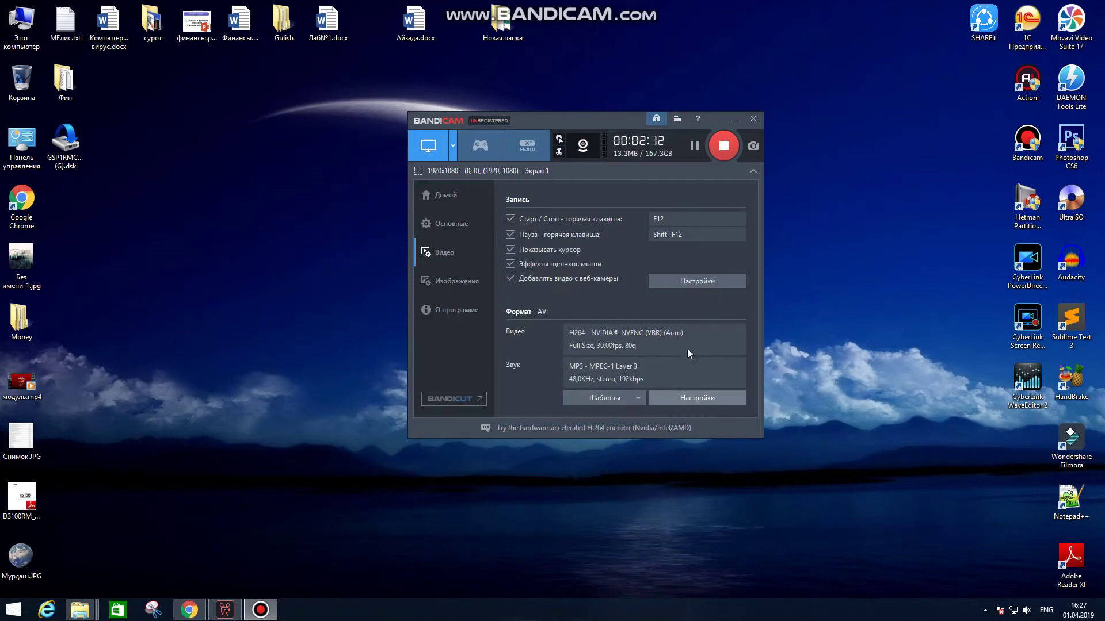